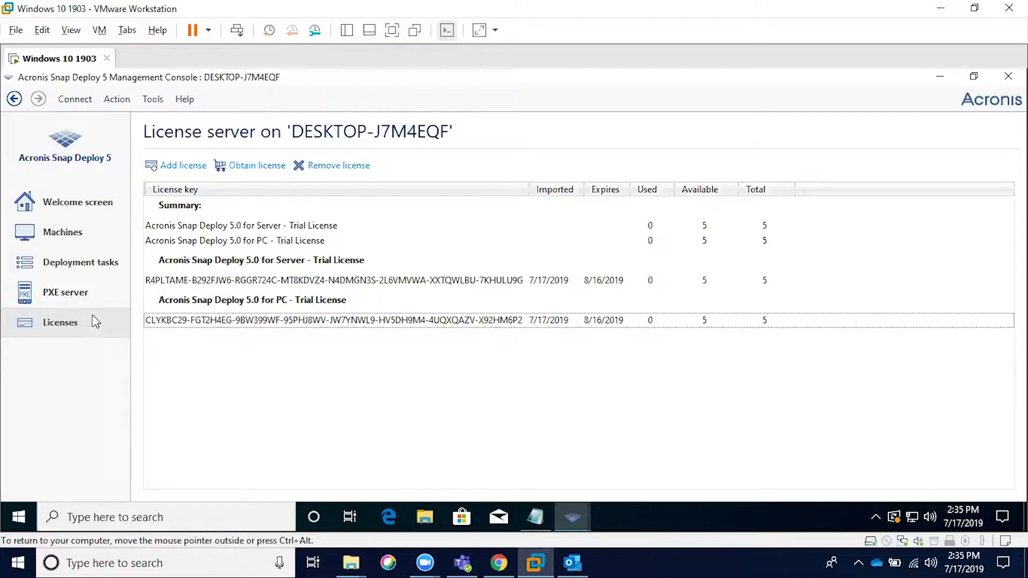
# Step: On the Licenses page, select the PC Trial License, preview adding keys, and visit the purchase page
pyautogui.click(58, 316)
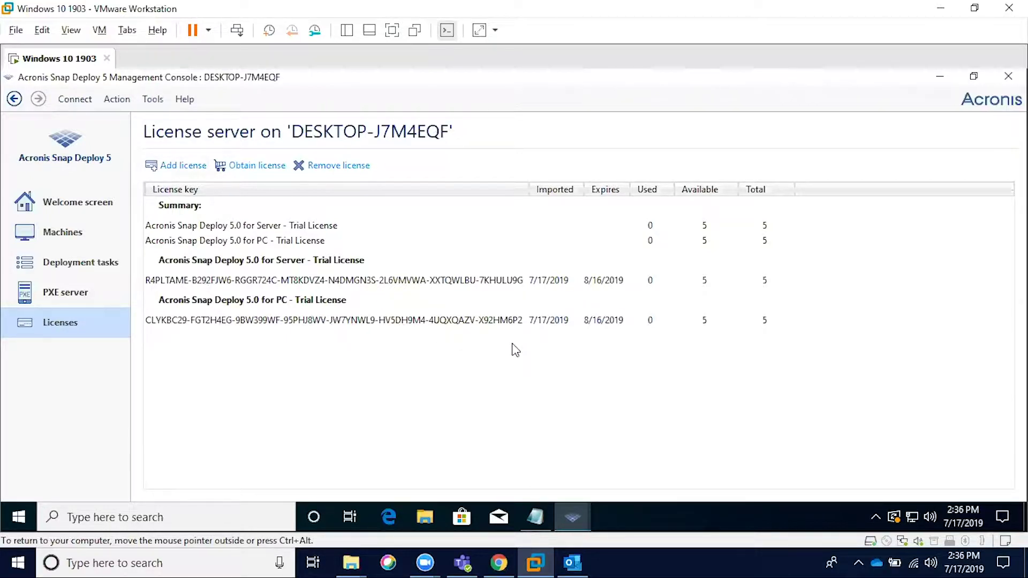
pyautogui.click(552, 324)
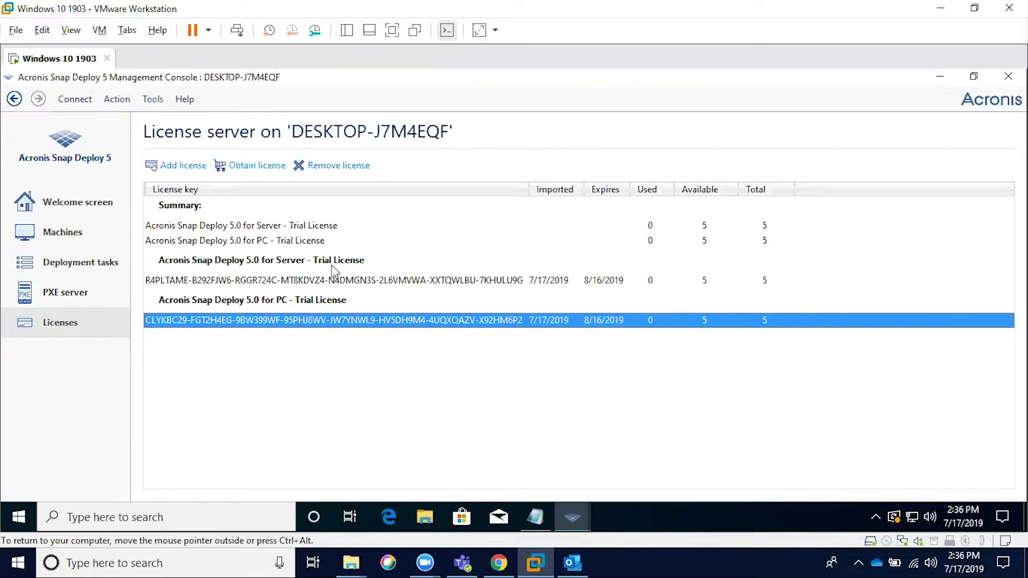
pyautogui.click(180, 166)
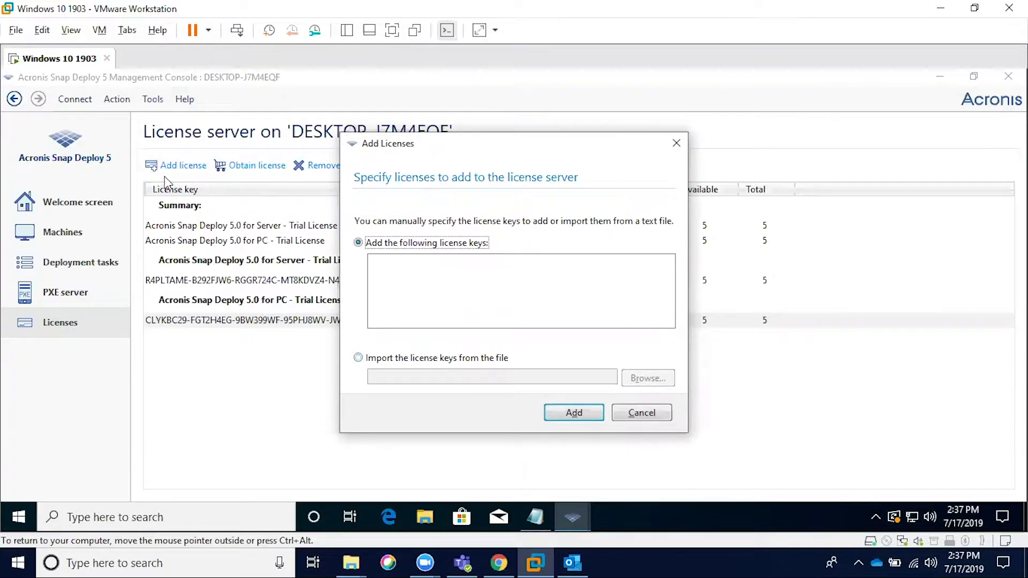
pyautogui.click(418, 262)
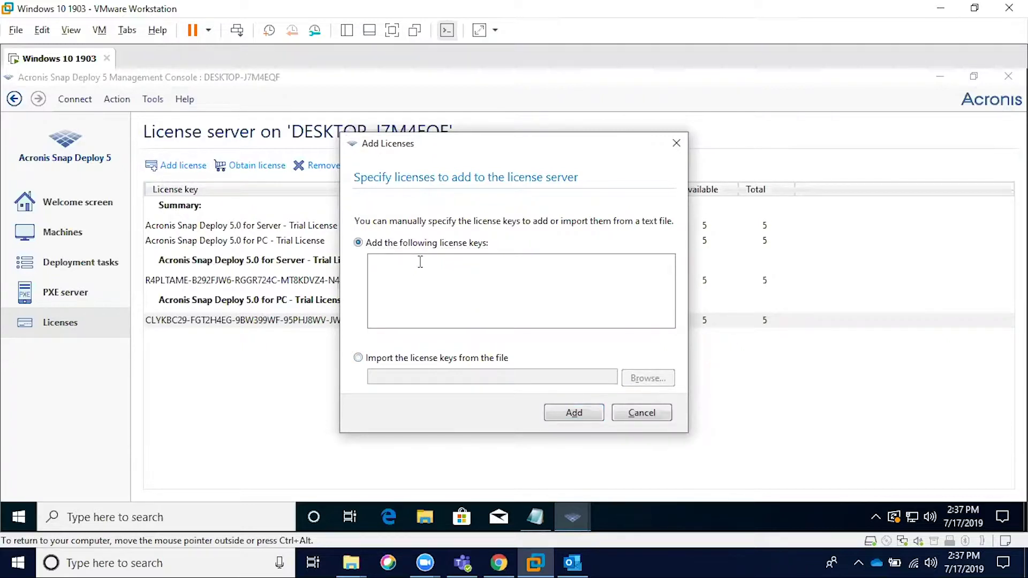
pyautogui.click(419, 358)
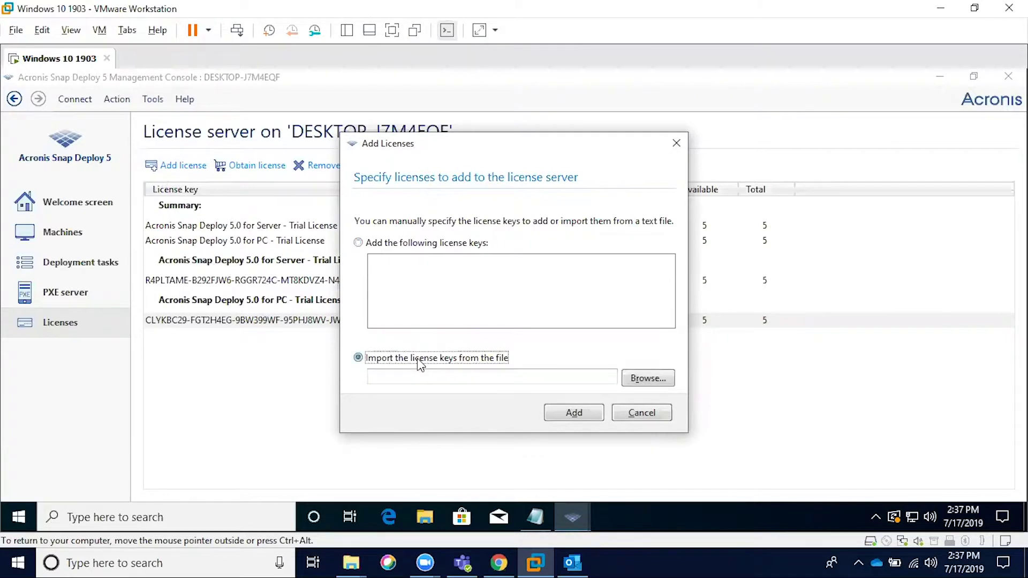
pyautogui.click(628, 415)
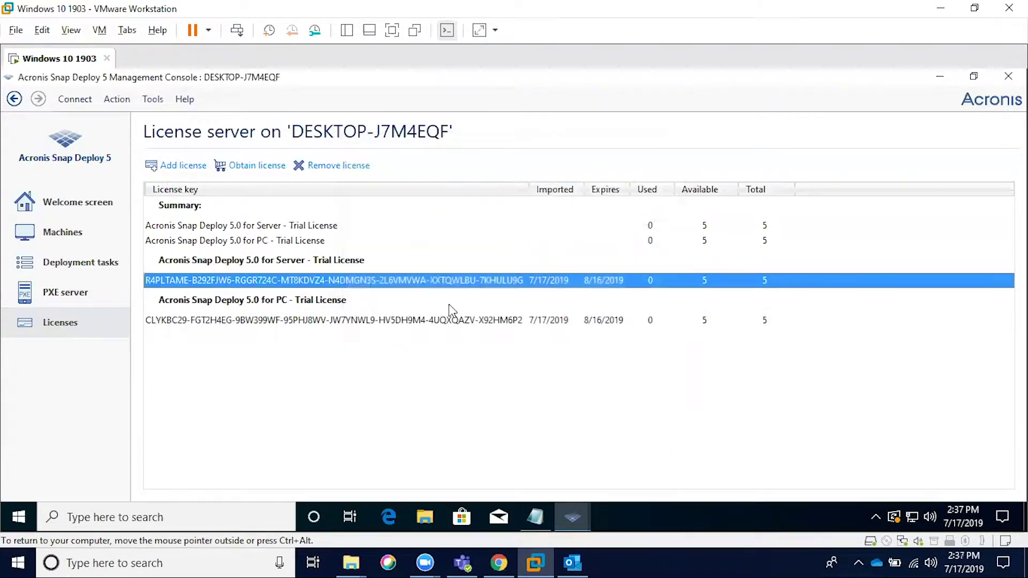
pyautogui.click(256, 167)
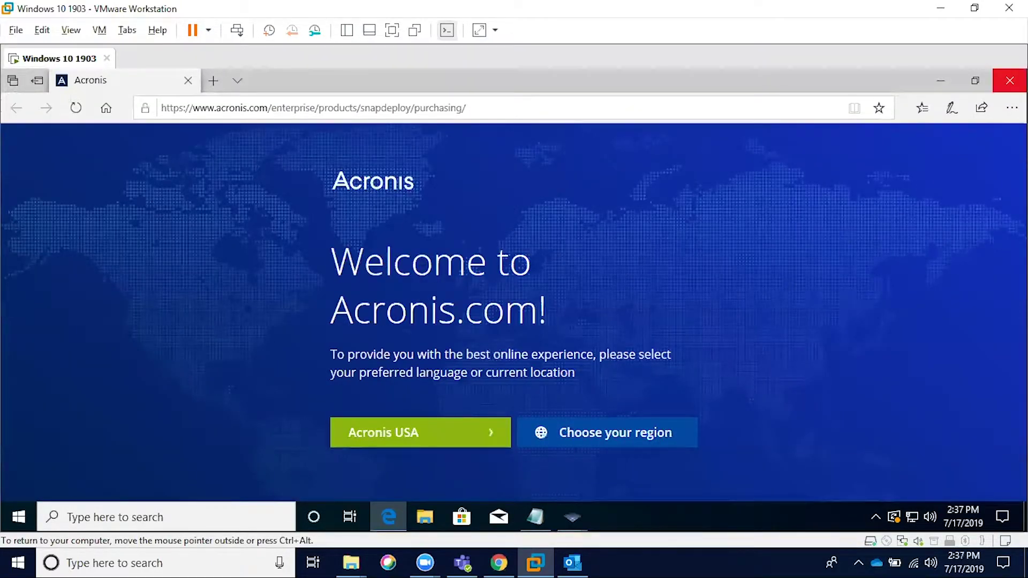
pyautogui.click(1010, 80)
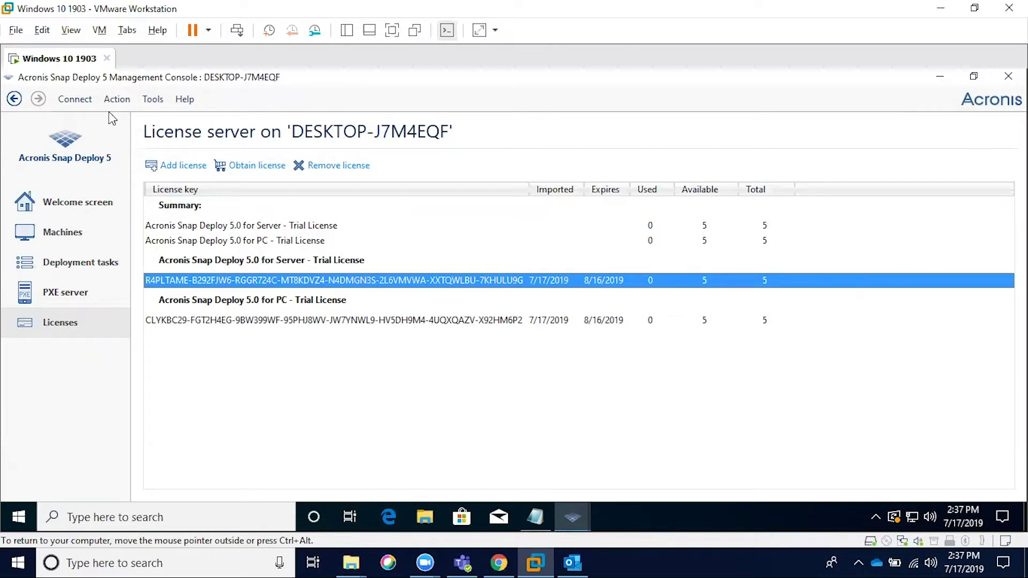
# Step: Open the Connect to Remote Machine dialog, check the empty Machine list, and cancel
pyautogui.click(74, 100)
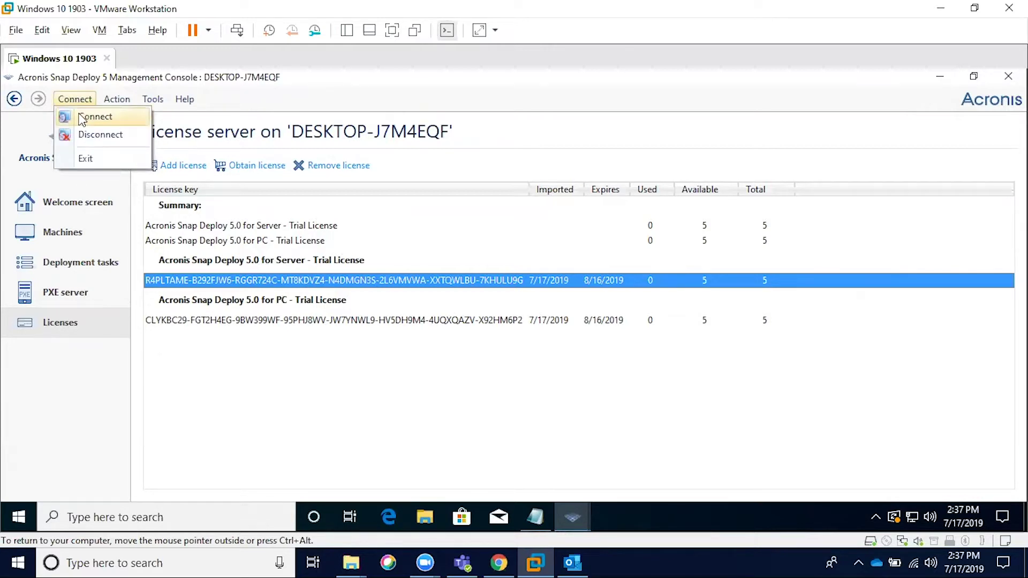
pyautogui.click(81, 117)
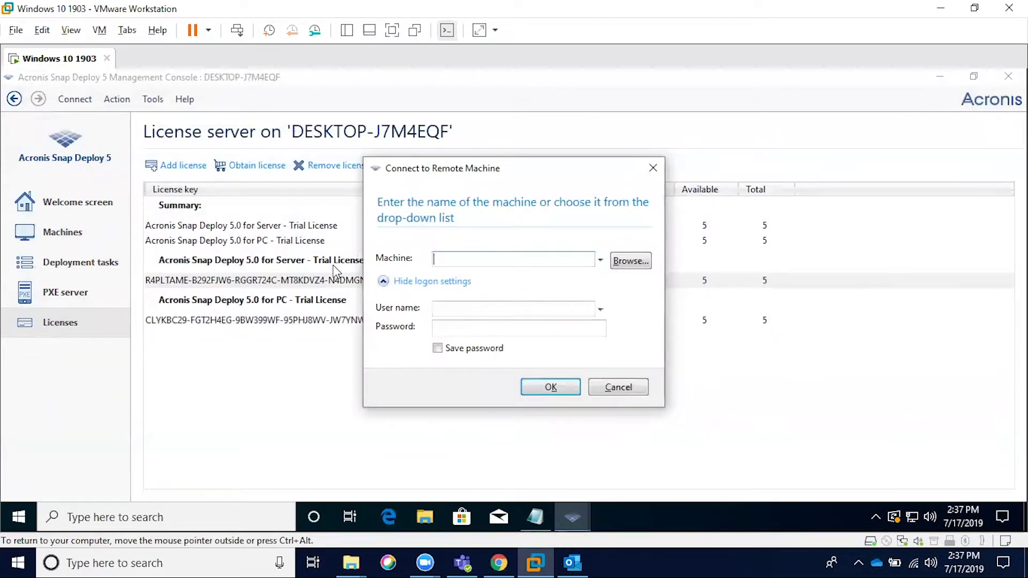
pyautogui.click(600, 261)
pyautogui.click(599, 261)
pyautogui.click(604, 384)
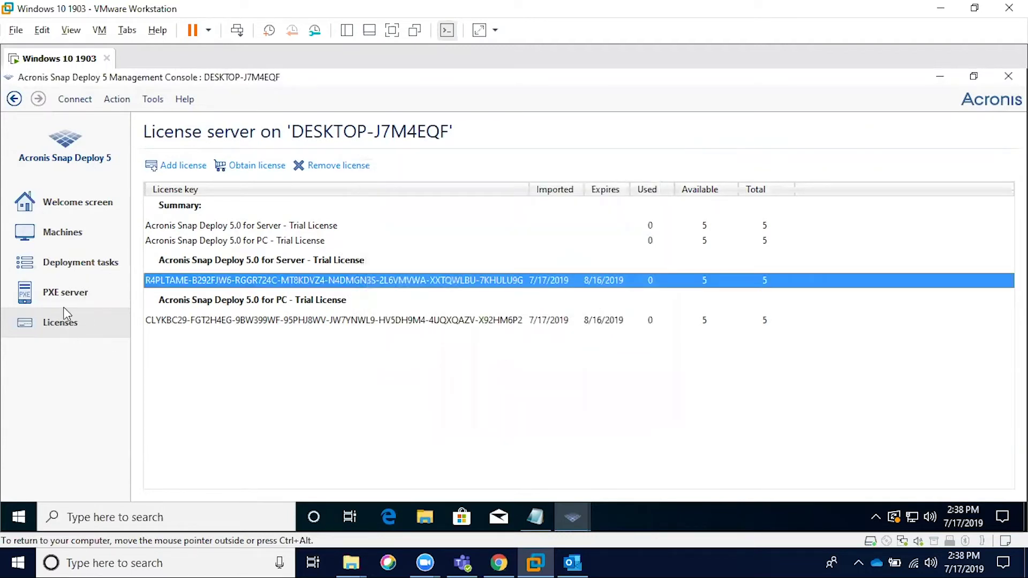